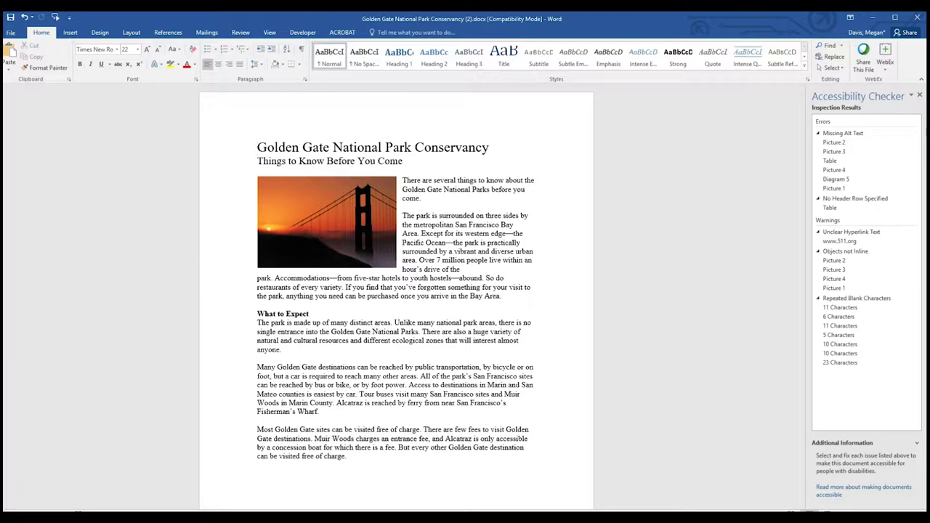
- Give the bridge picture beside the introduction the alt text title "Golden Gate Bridge"
right_click(364, 237)
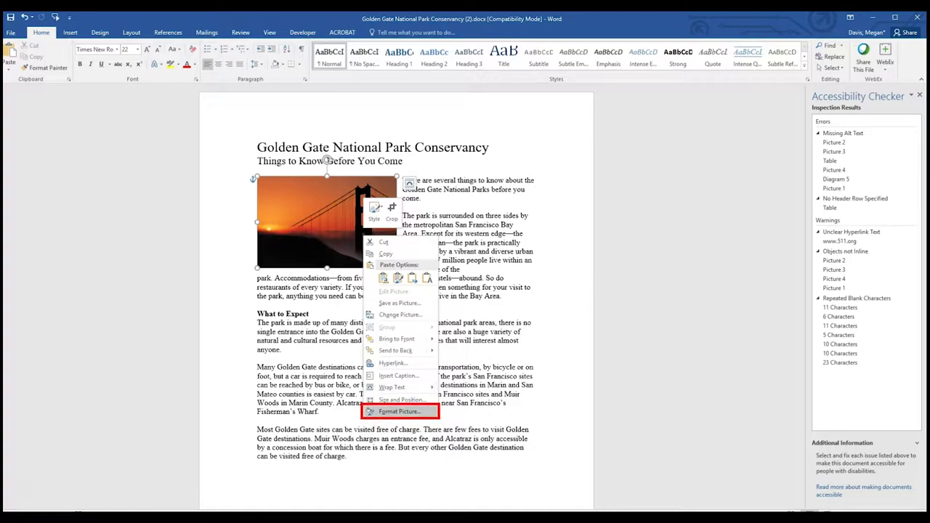
click(399, 412)
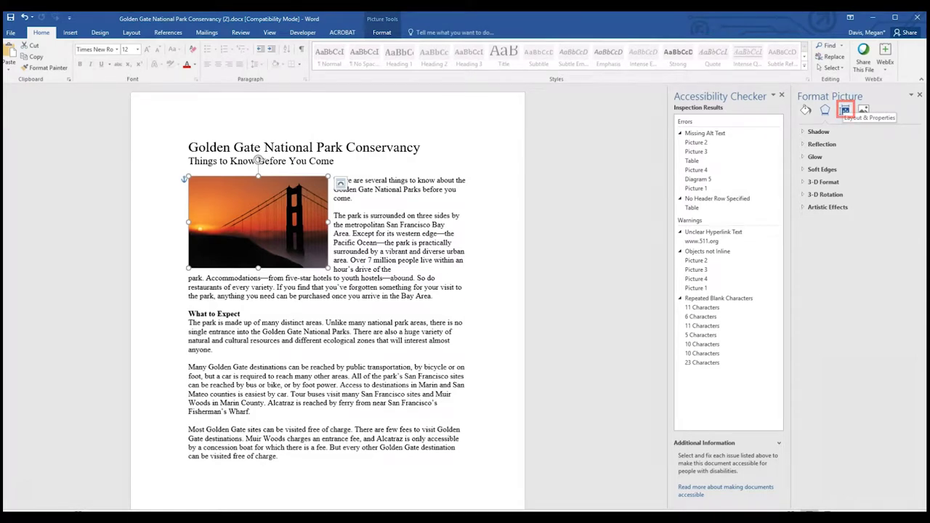
click(844, 109)
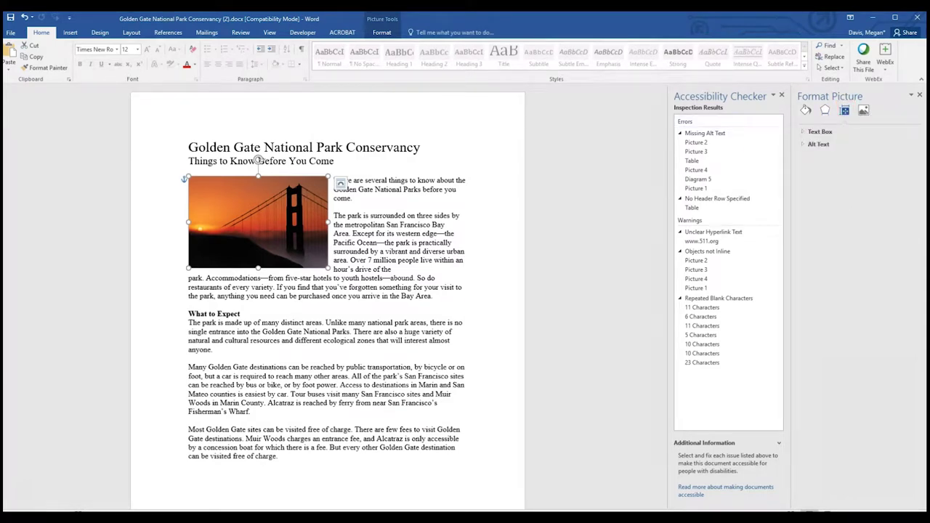
click(818, 144)
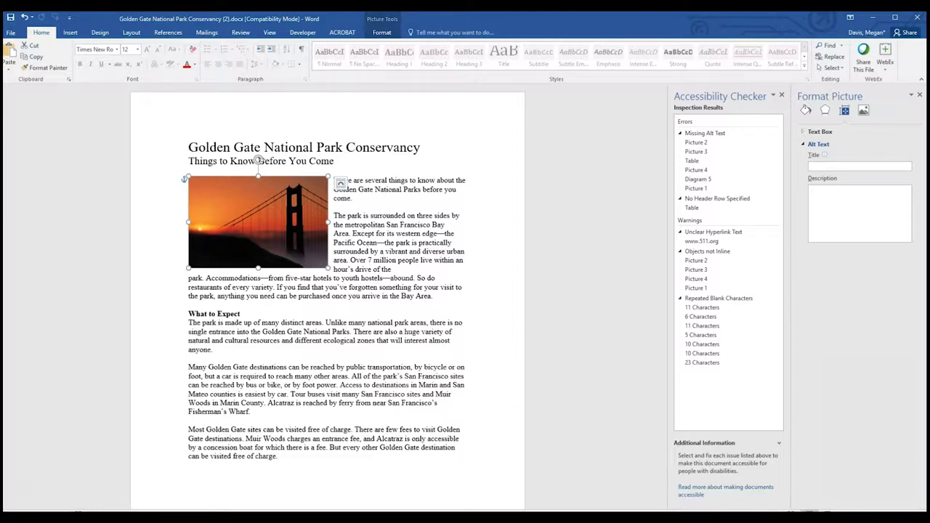
click(812, 165)
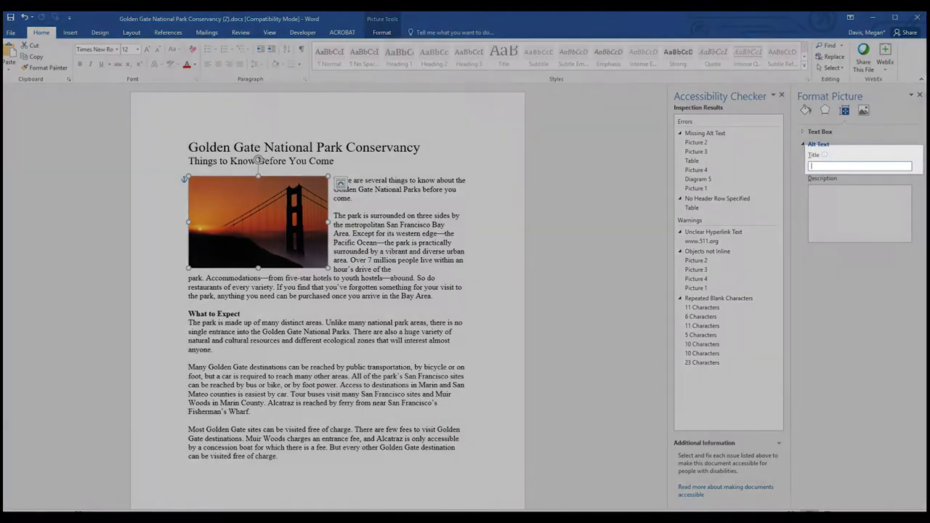
text(Golden Gate Bridge)
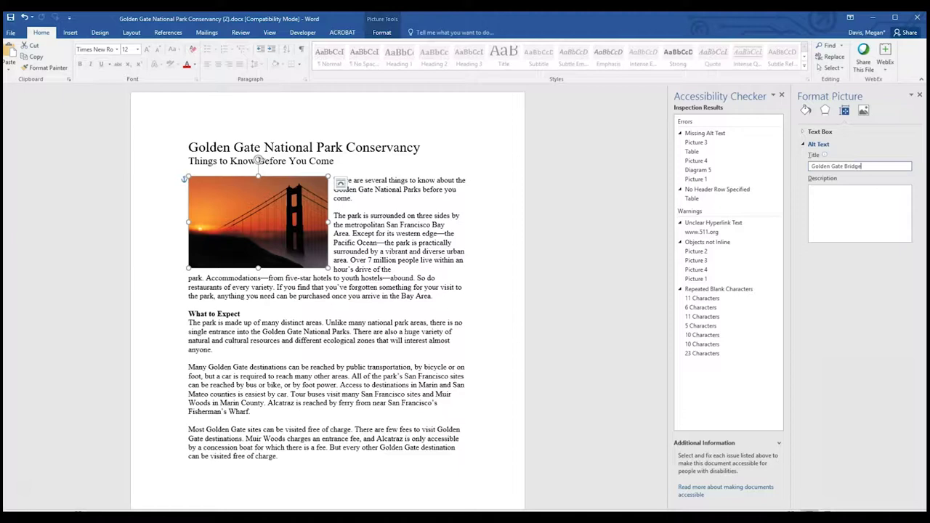
- Enter "Fog Enshrouds the Golden Gate Bridge at Sunrise" as the bridge picture's alt text description
click(813, 189)
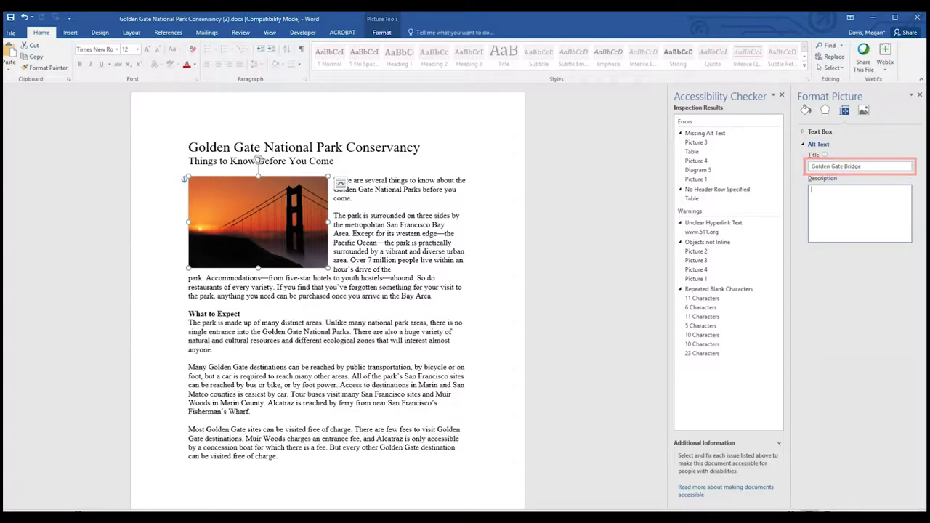
text(Fog Em)
text(sh)
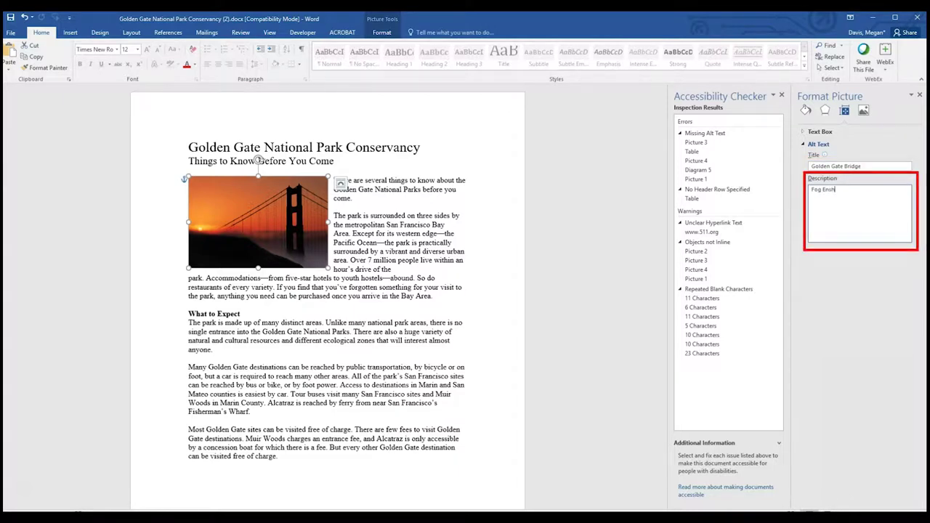
text(rouds the Golden)
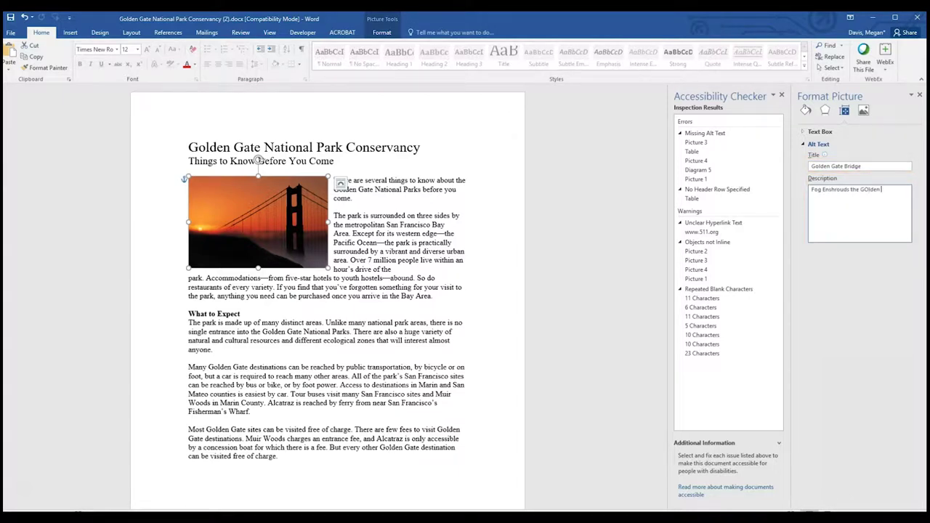
key(Left)
key(Left)
key(Left)
key(Left)
key(BackSpace)
text(o)
key(End)
text(Gate Bridge at Sunrise)
click(258, 160)
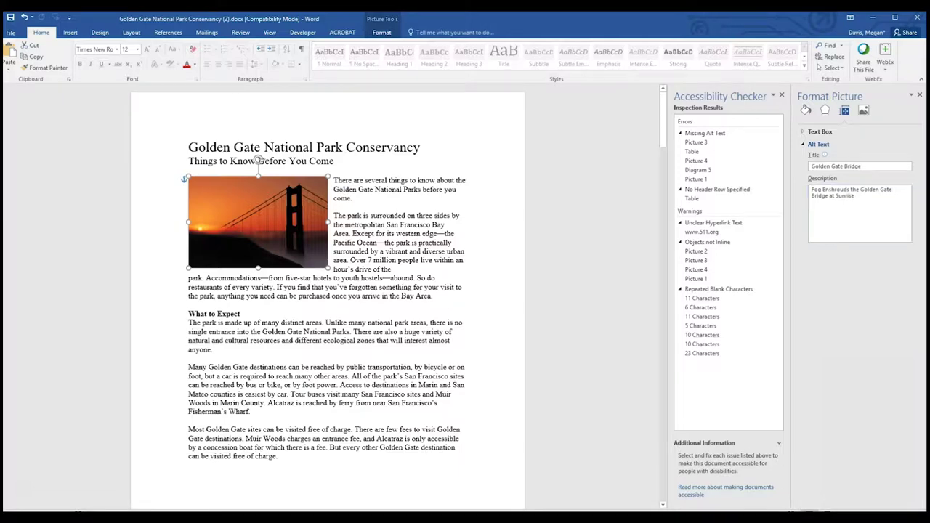
scroll(258, 160, down, 5)
scroll(327, 290, down, 9)
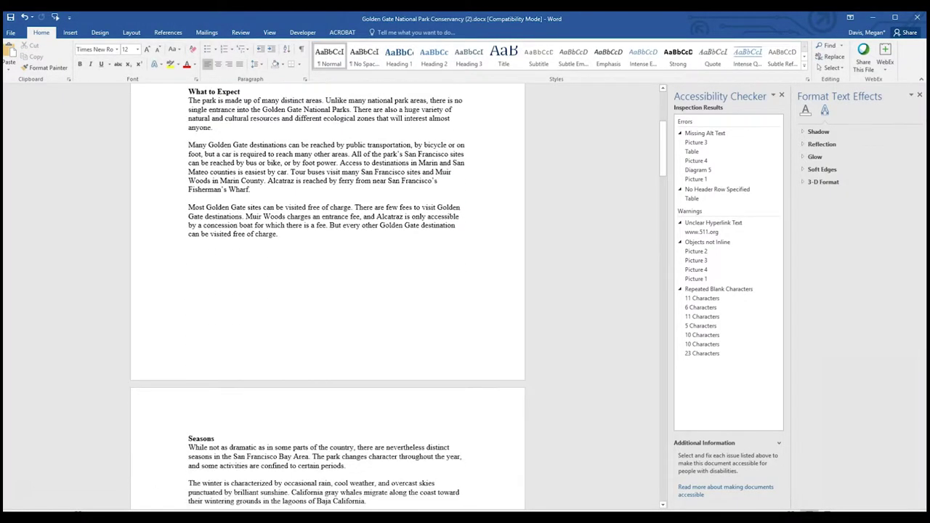
click(248, 392)
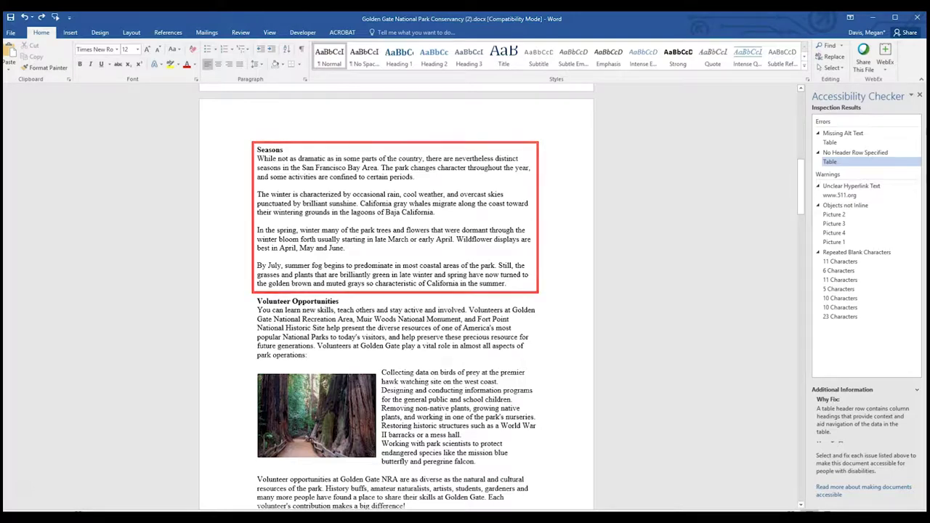
- Apply the Title style to the "Golden Gate National Park Conservancy" line at the start of the document
scroll(397, 301, up, 6)
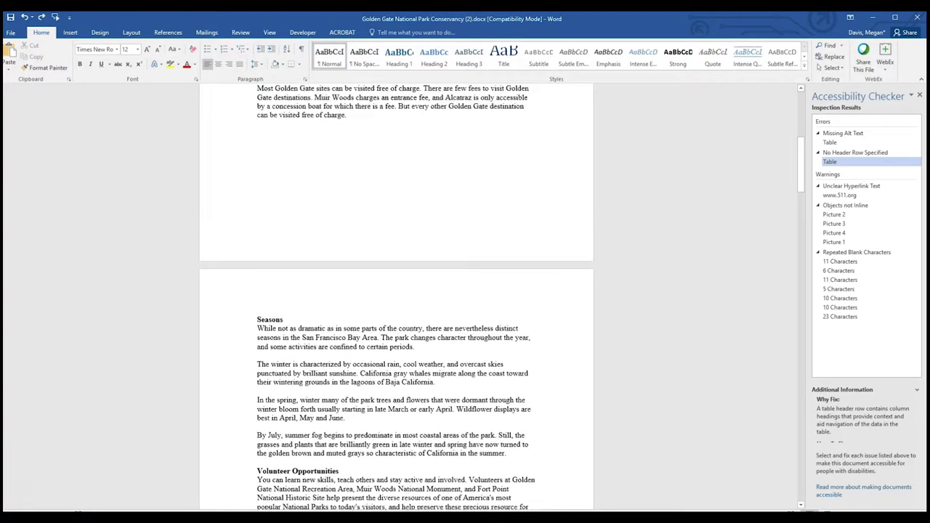
scroll(397, 301, up, 5)
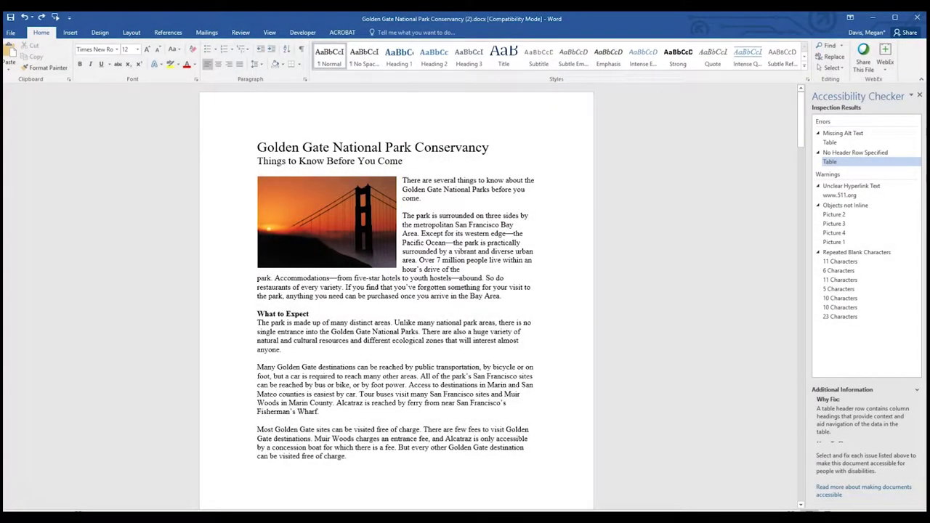
drag(257, 147, 494, 148)
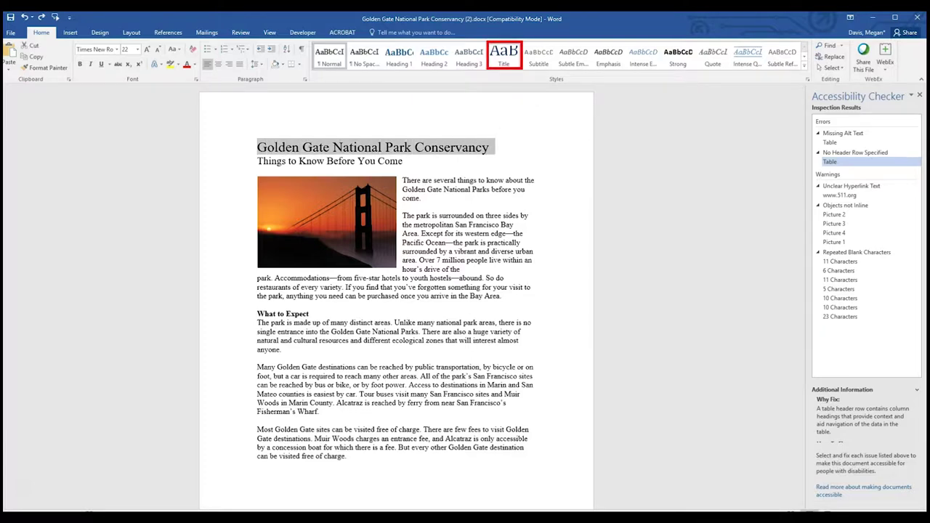
click(504, 55)
click(452, 148)
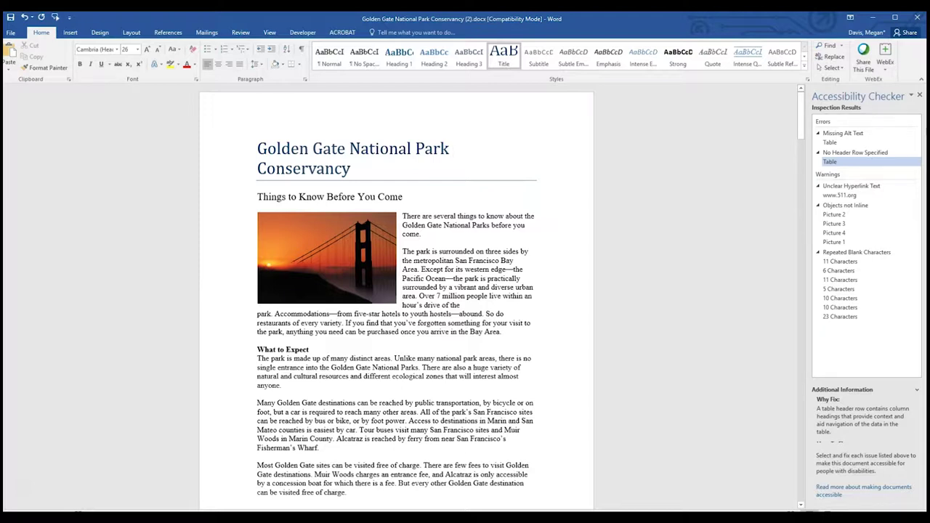
- Apply the Heading 1 style to the "Things to Know Before You Come" line
drag(257, 196, 402, 196)
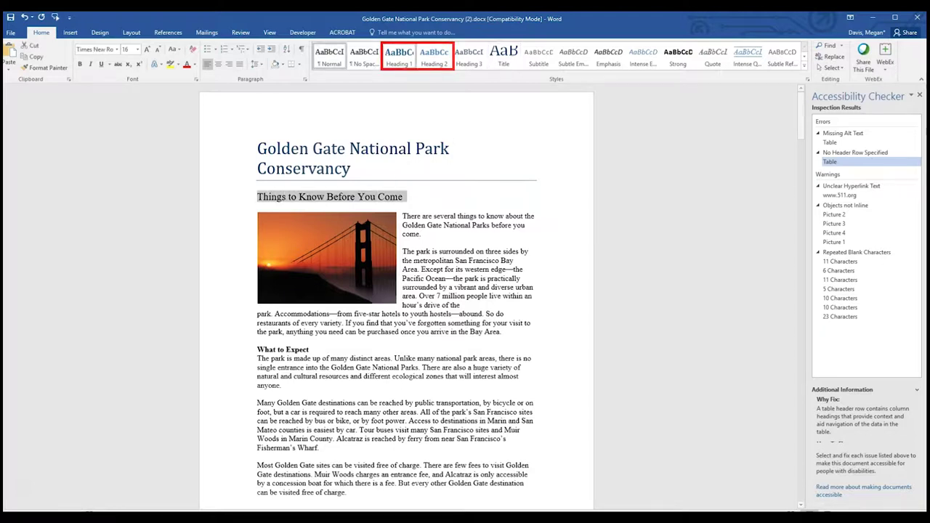
click(406, 196)
key(ctrl+alt+1)
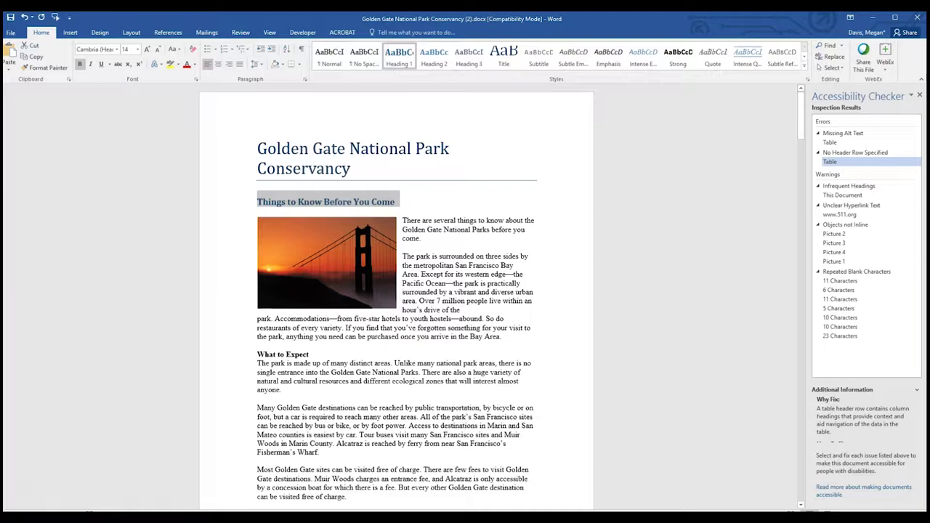
- Apply the Heading 2 style to the "What to Expect" section heading
drag(257, 353, 311, 354)
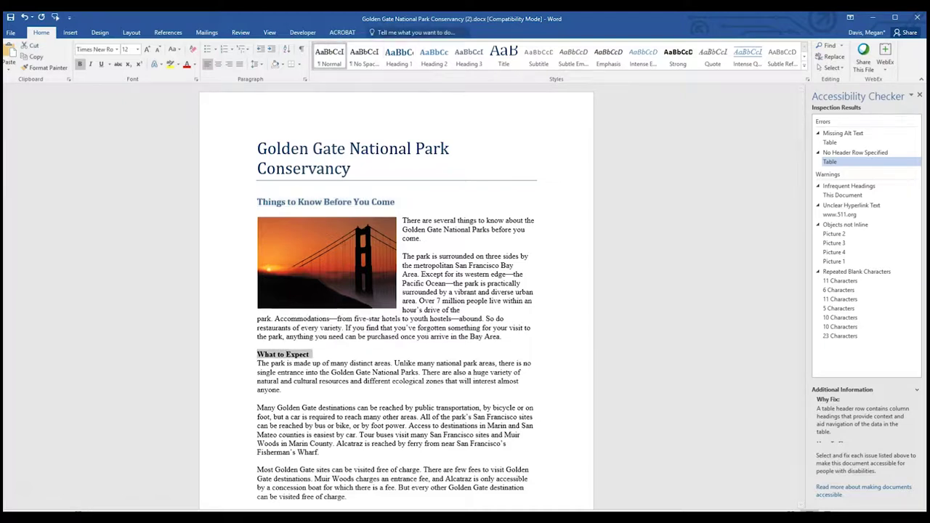
key(ctrl+alt+2)
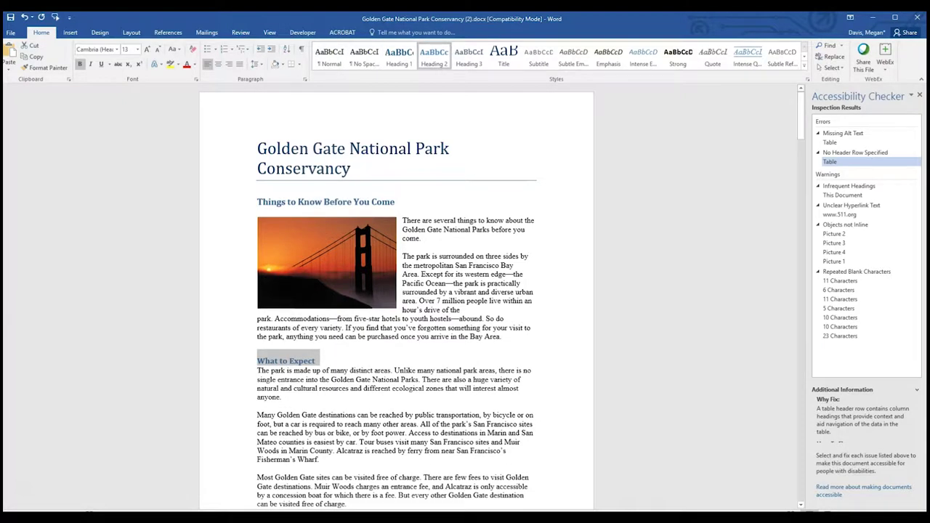
click(422, 237)
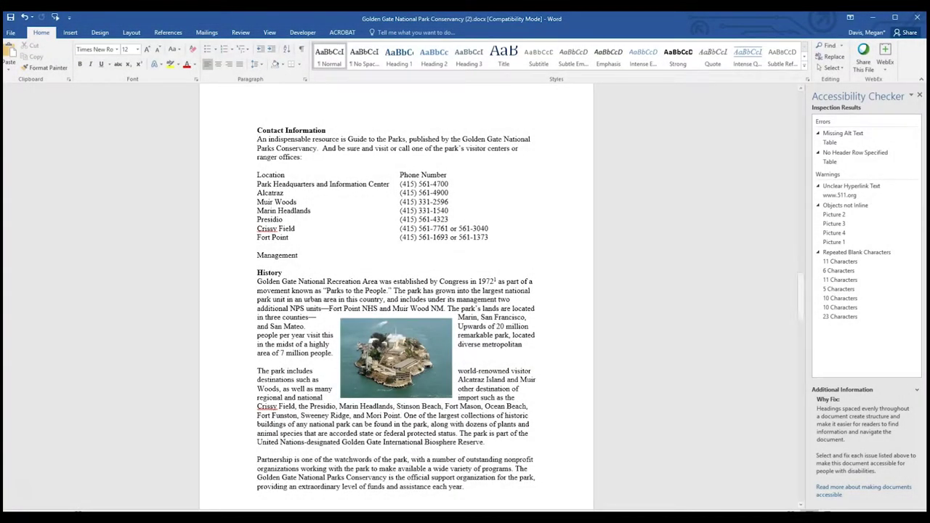
- Set the Location and Phone Number row of the contact table to repeat as header row at the top of each page
click(285, 174)
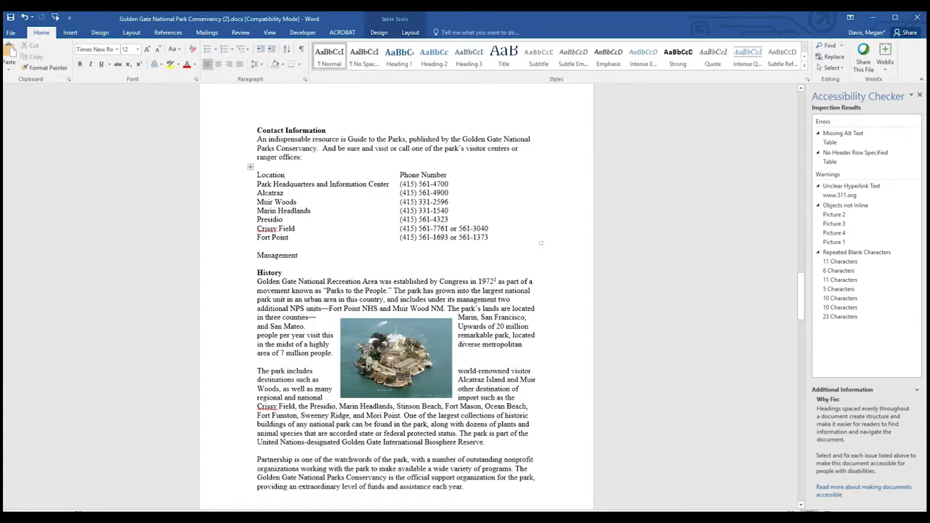
key(alt+j)
key(t)
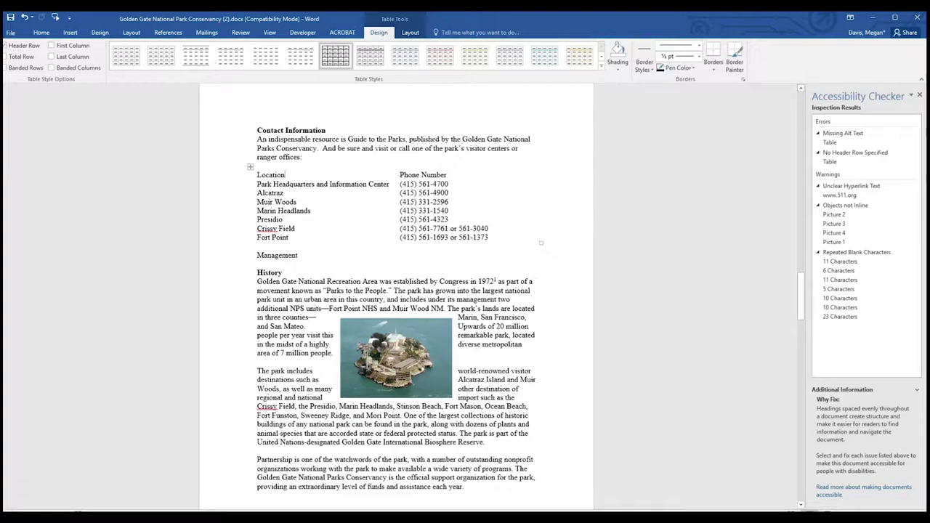
key(alt+j)
key(l)
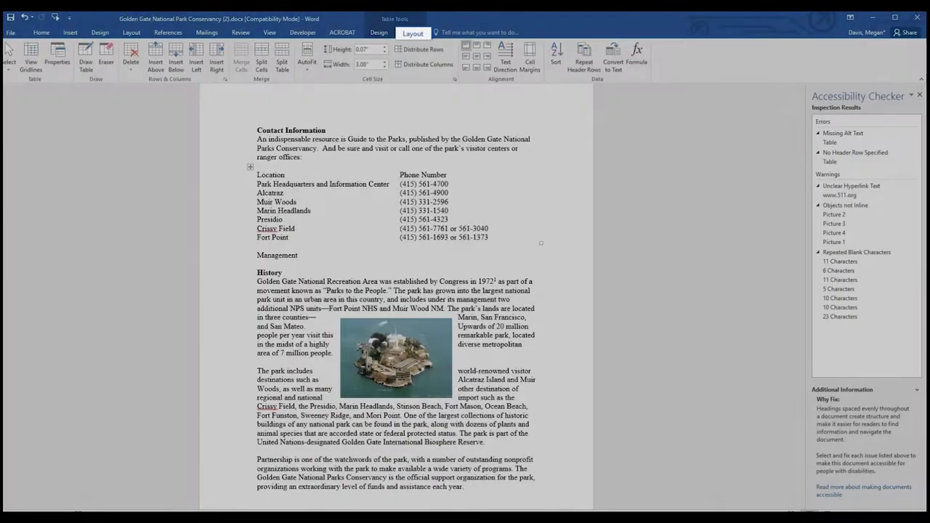
key(o)
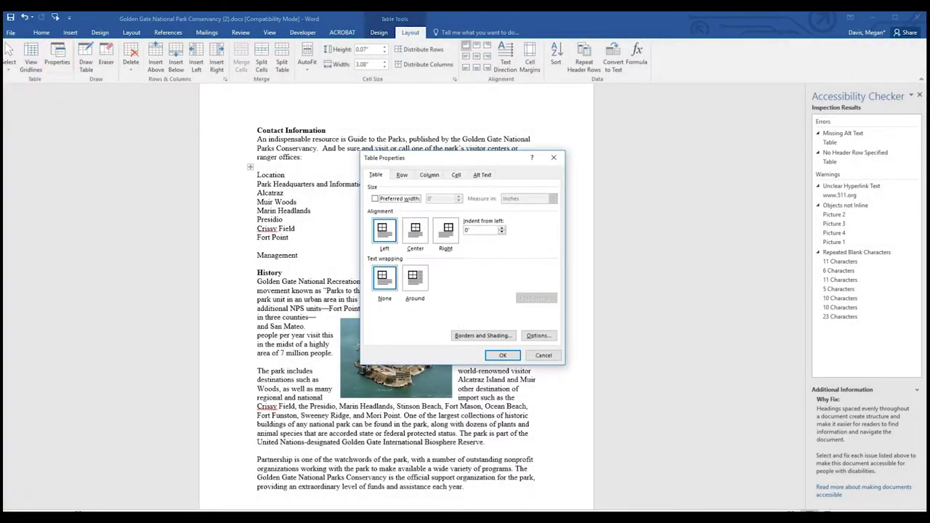
key(ctrl+Tab)
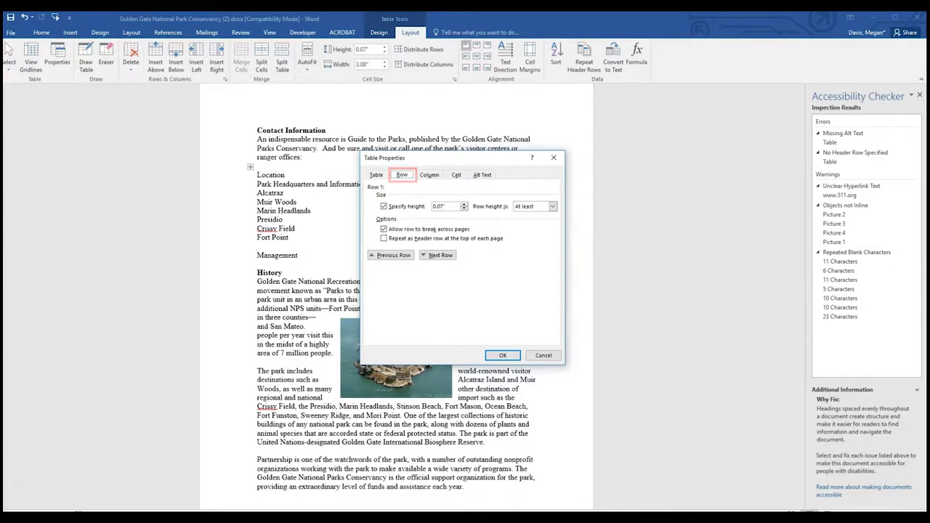
key(alt+h)
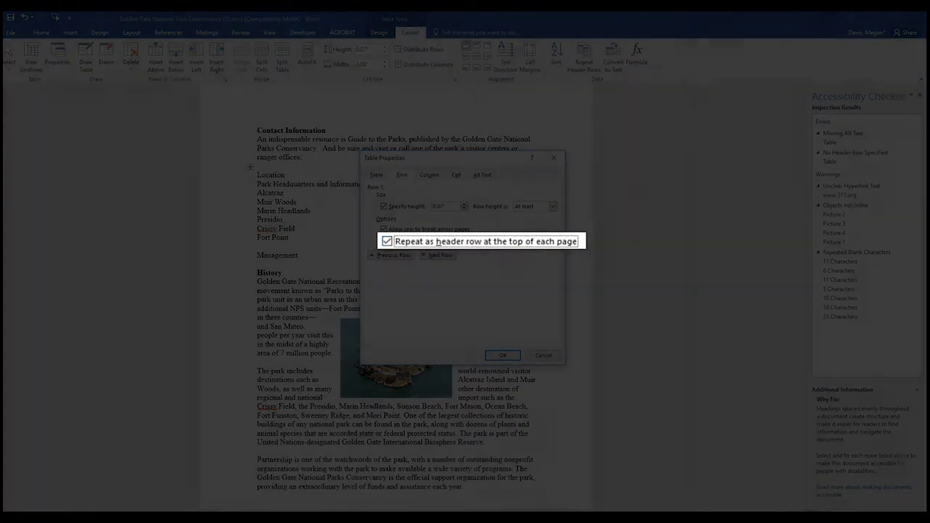
key(Return)
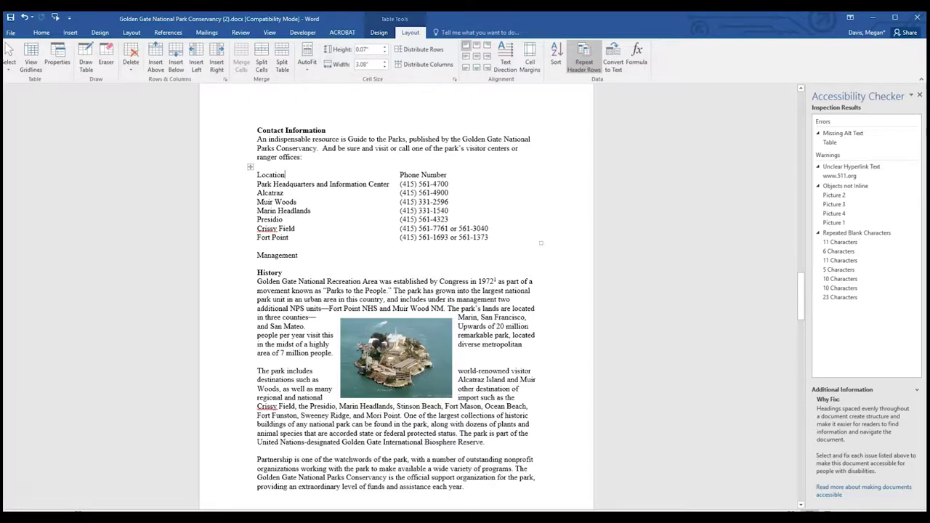
- Set the contact table's alt text description to "3rd quarter earnings divided into 3 category columns. There are 4 rows of data in each column"
right_click(315, 178)
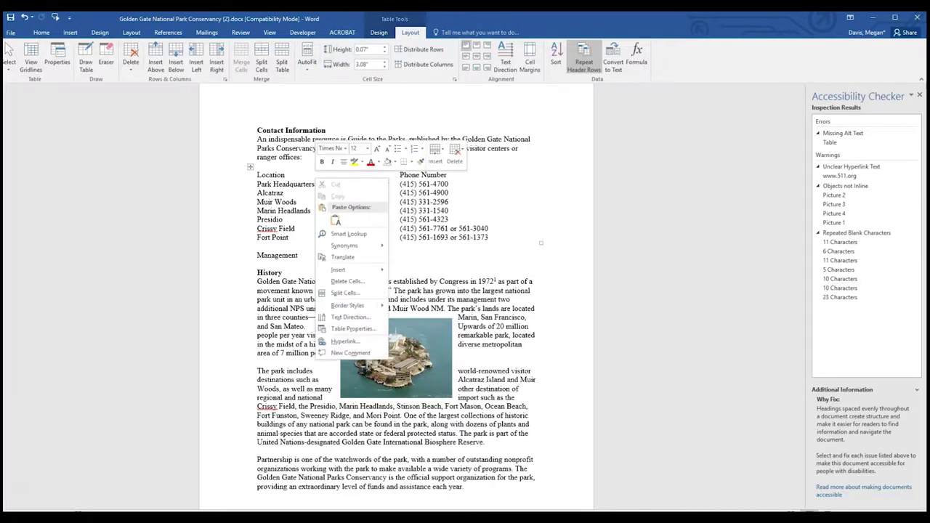
click(352, 329)
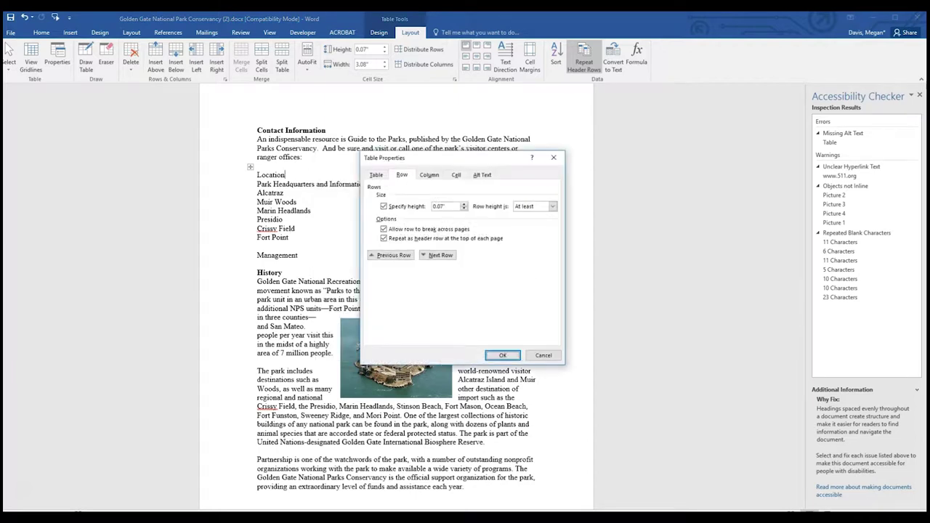
click(483, 175)
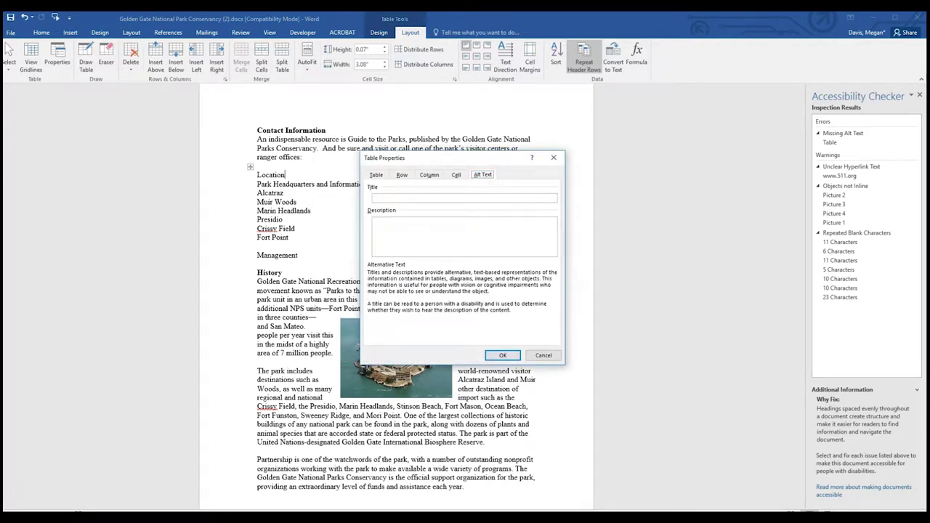
click(373, 221)
right_click(373, 222)
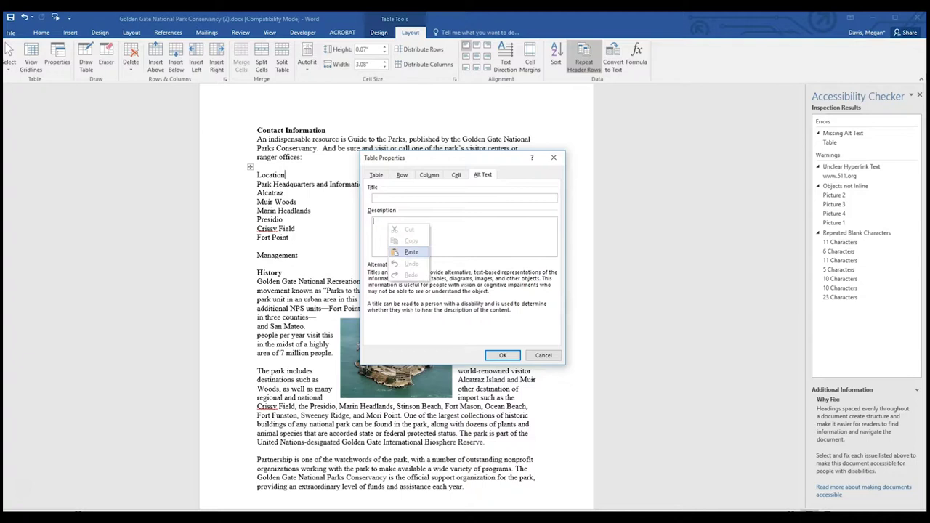
click(396, 248)
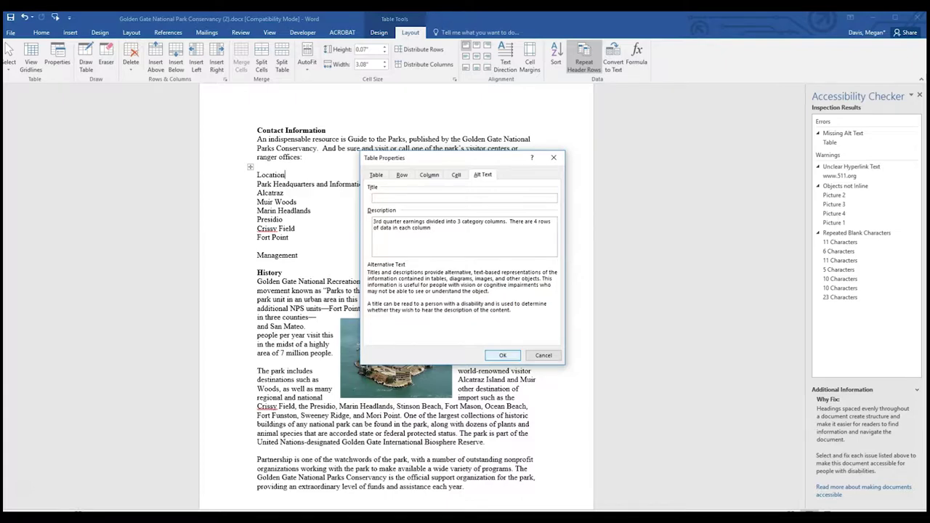
key(Return)
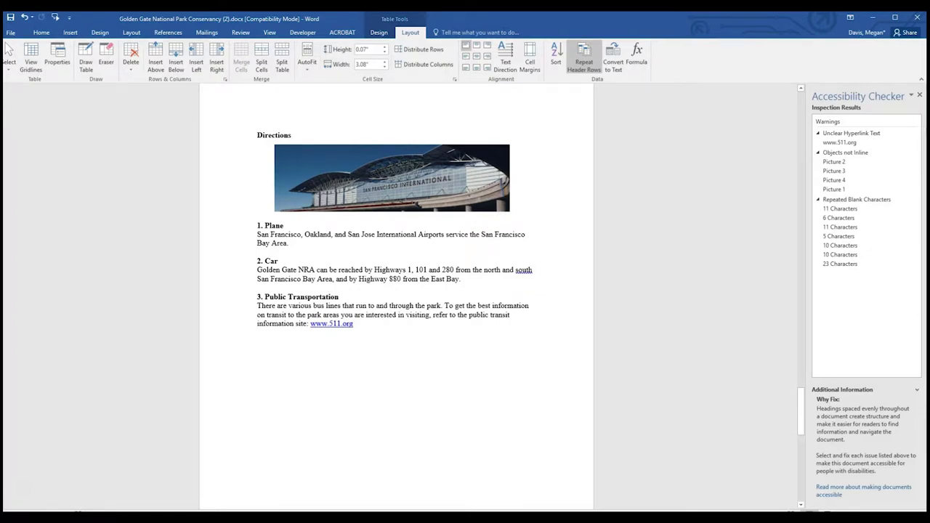
drag(469, 315, 308, 324)
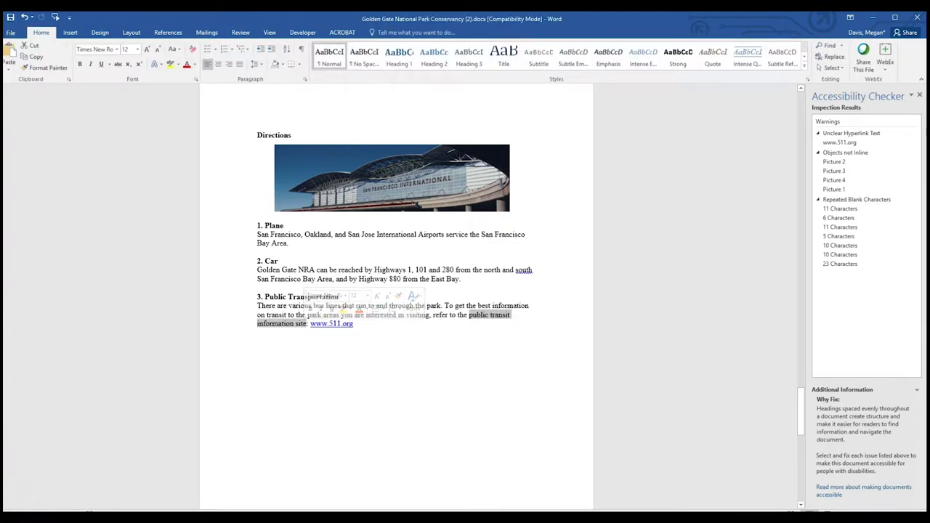
right_click(294, 323)
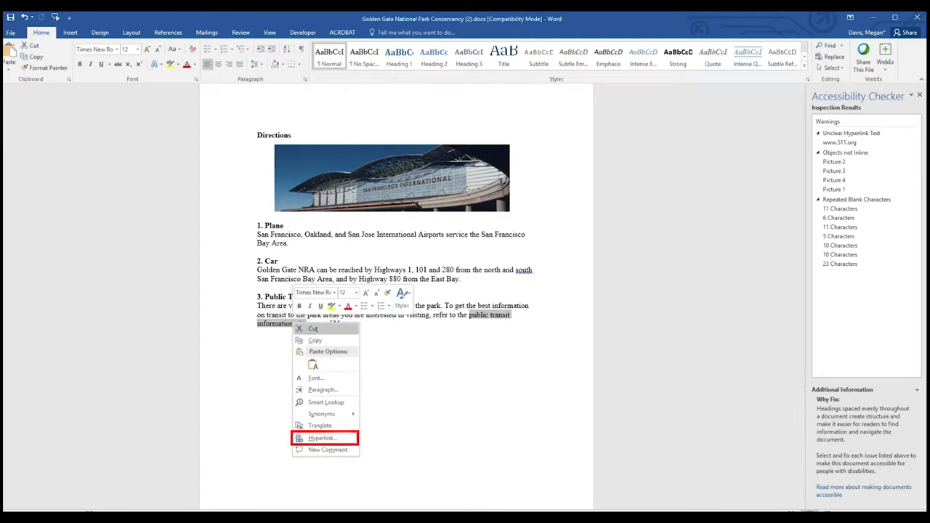
click(322, 438)
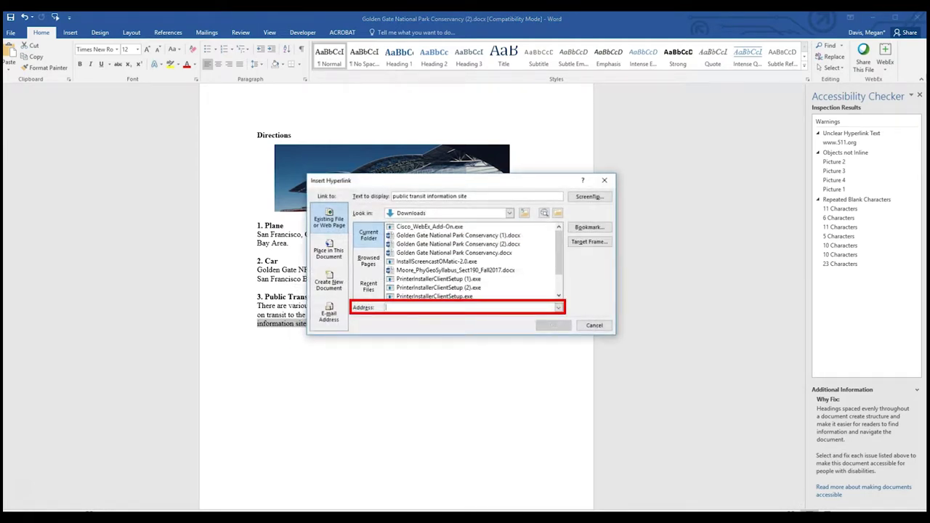
text(www.)
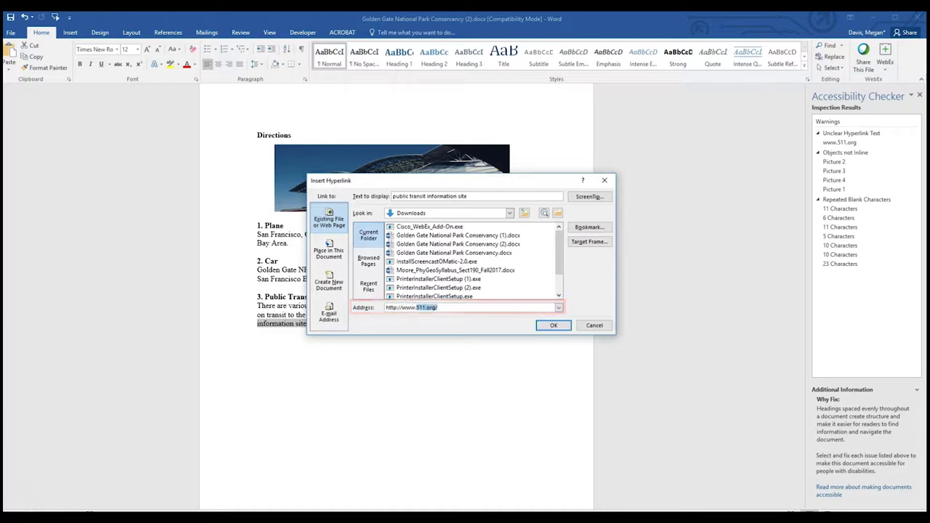
text(511.org)
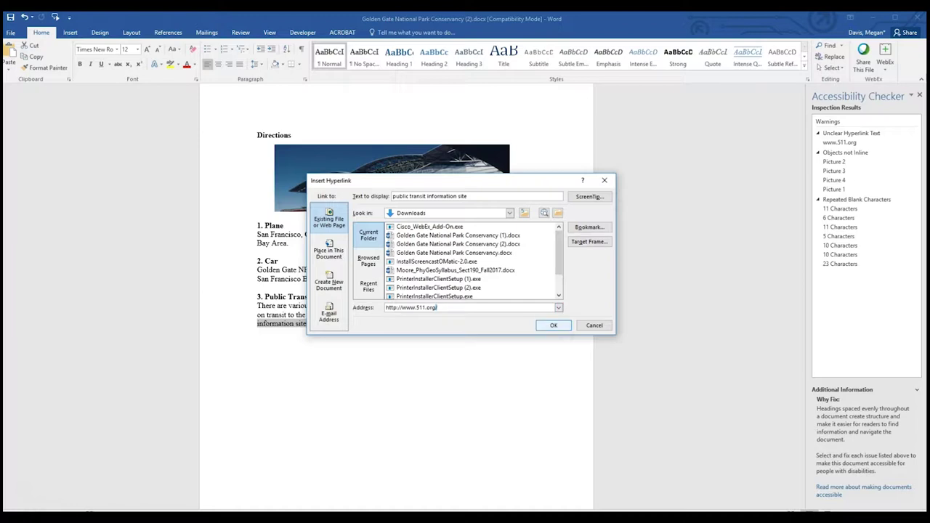
key(Return)
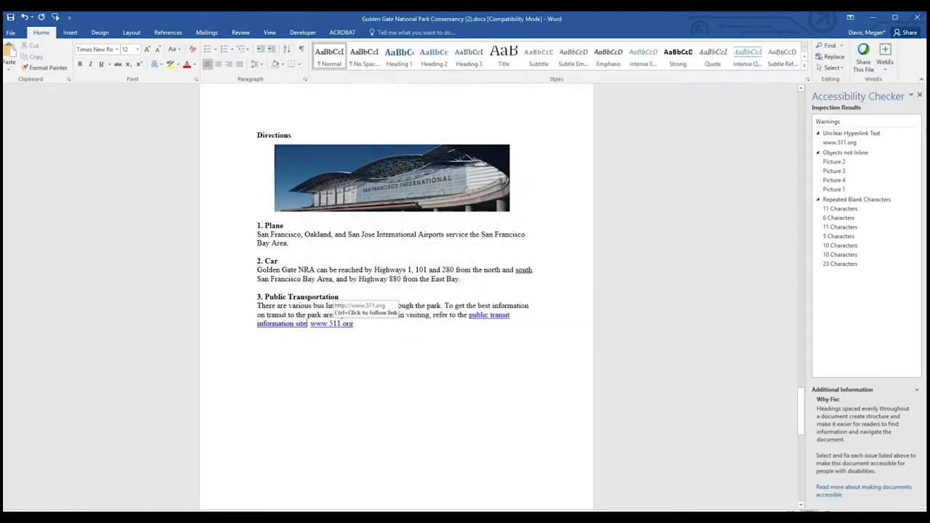
right_click(323, 322)
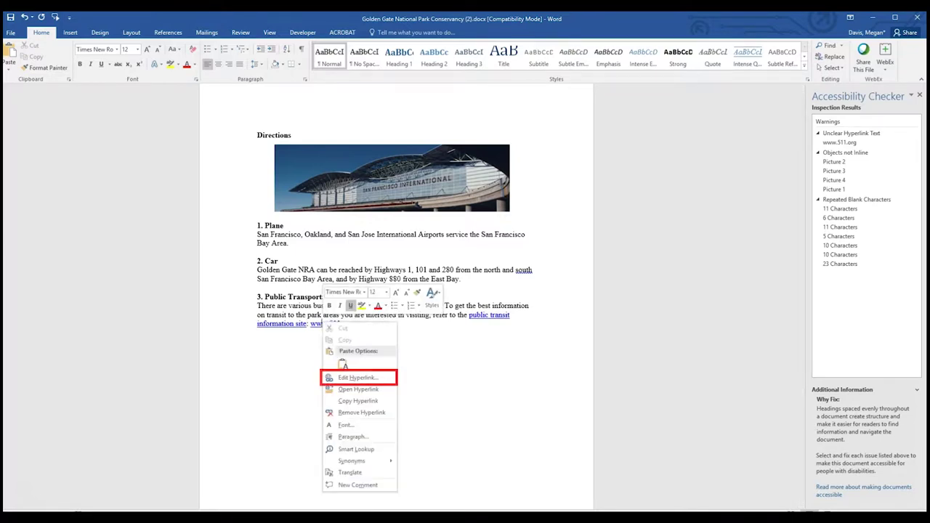
click(359, 377)
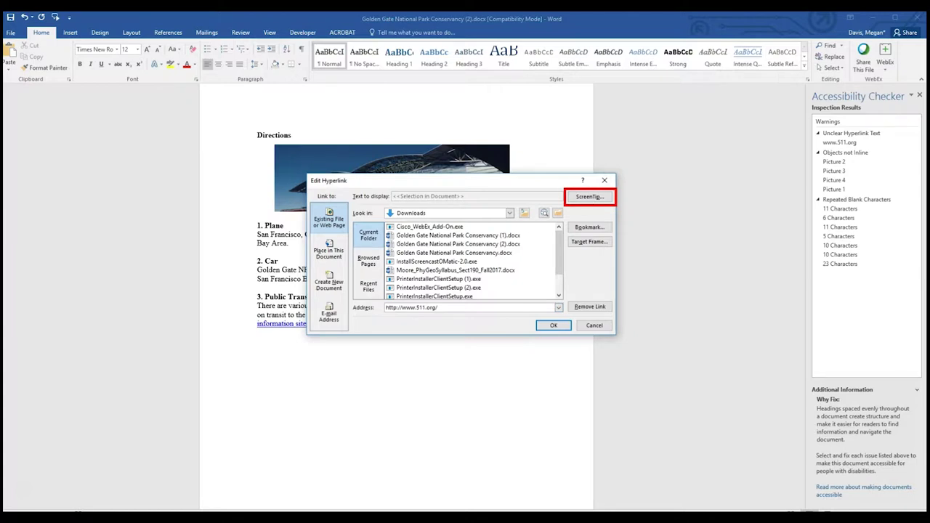
key(alt+p)
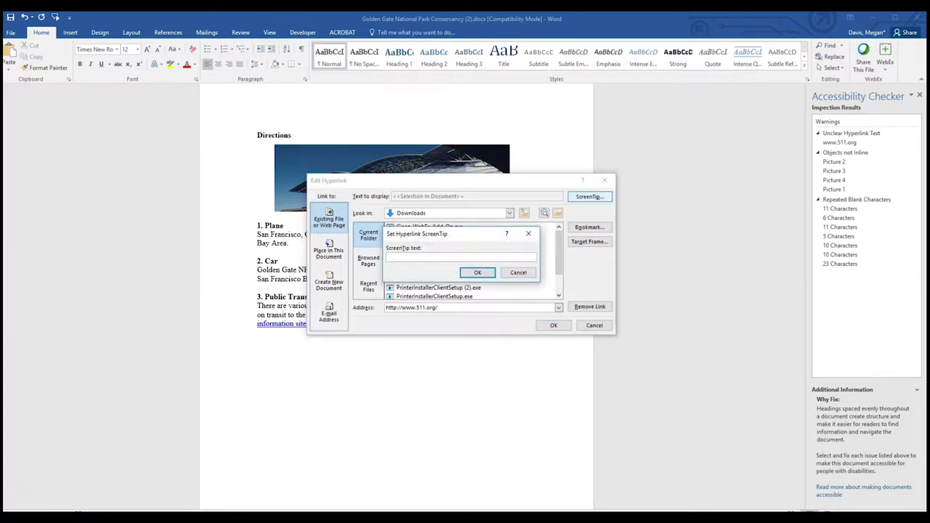
text(takes you to the Public Transit Information site)
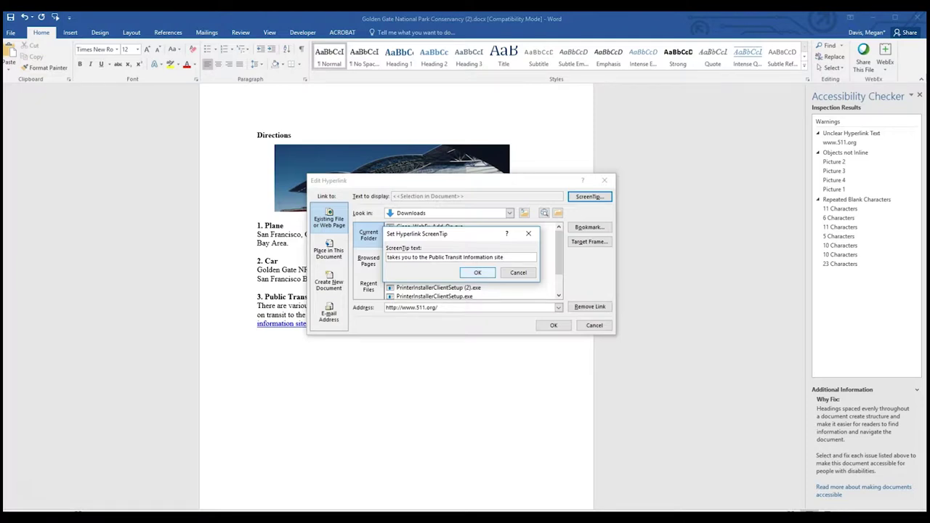
key(Return)
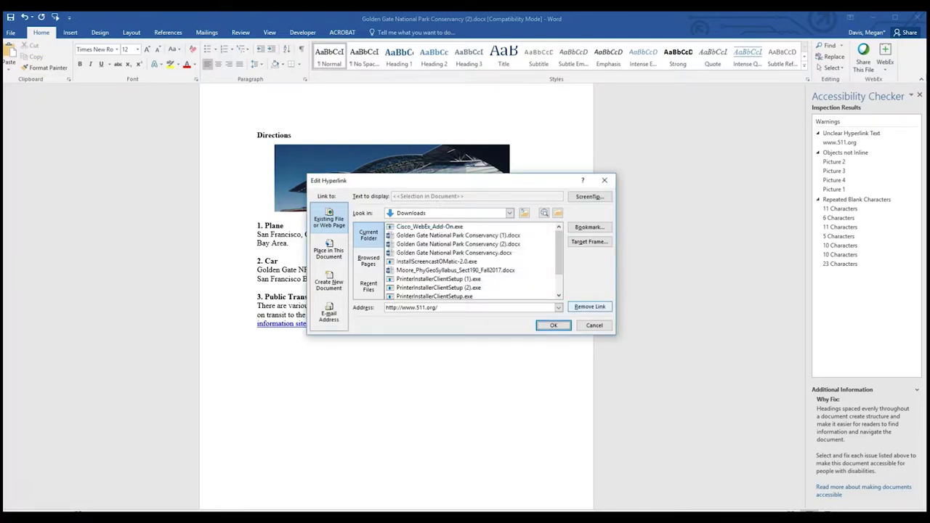
key(Return)
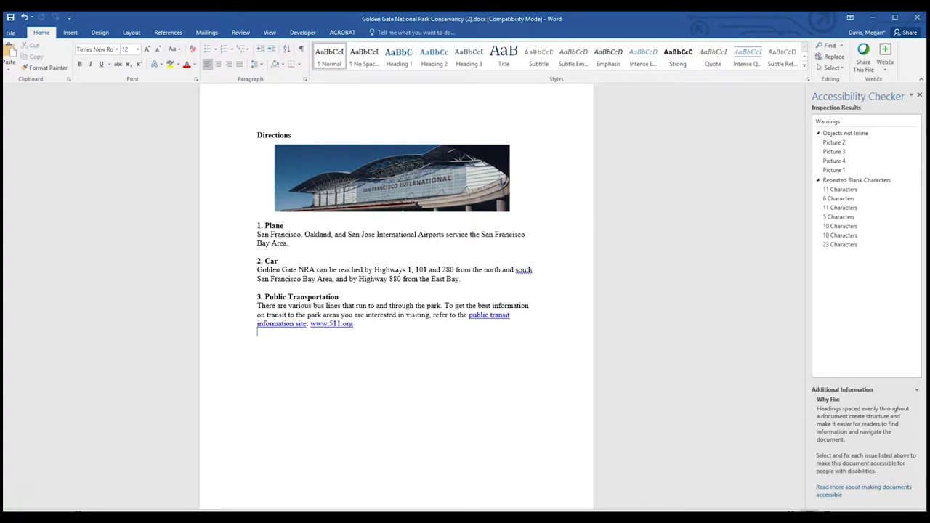
- Set the text wrapping of the airport picture under Directions to in line with text
right_click(395, 178)
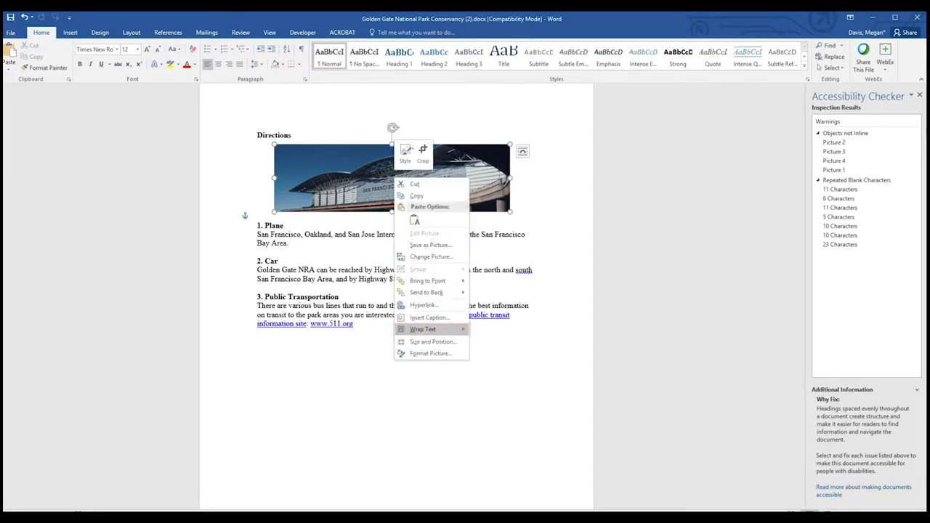
mouse_move(429, 330)
click(506, 330)
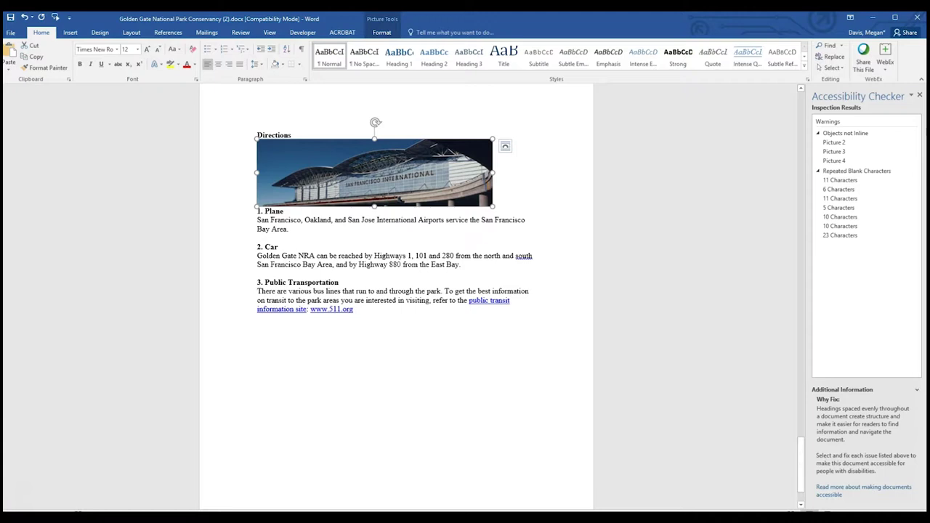
click(354, 309)
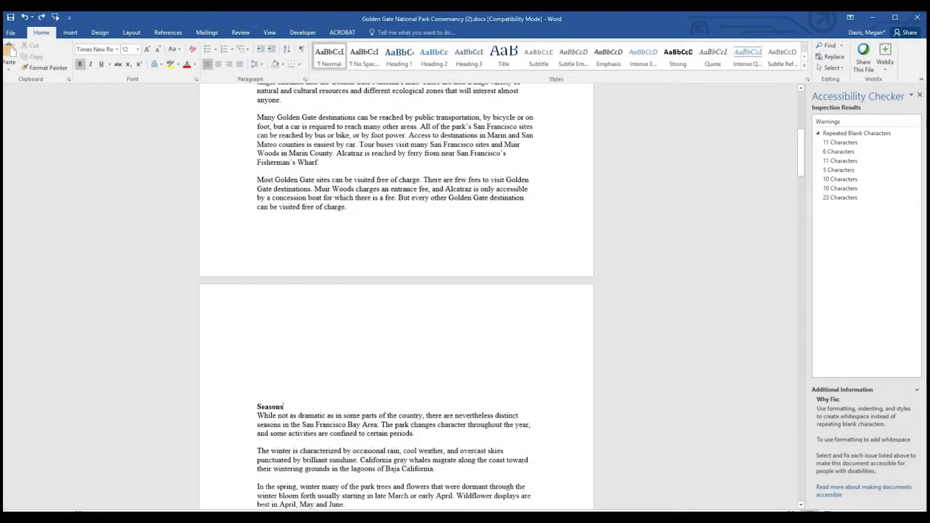
- Delete each run of repeated blank characters flagged by the Accessibility Checker, starting with the one before the Seasons section
click(840, 142)
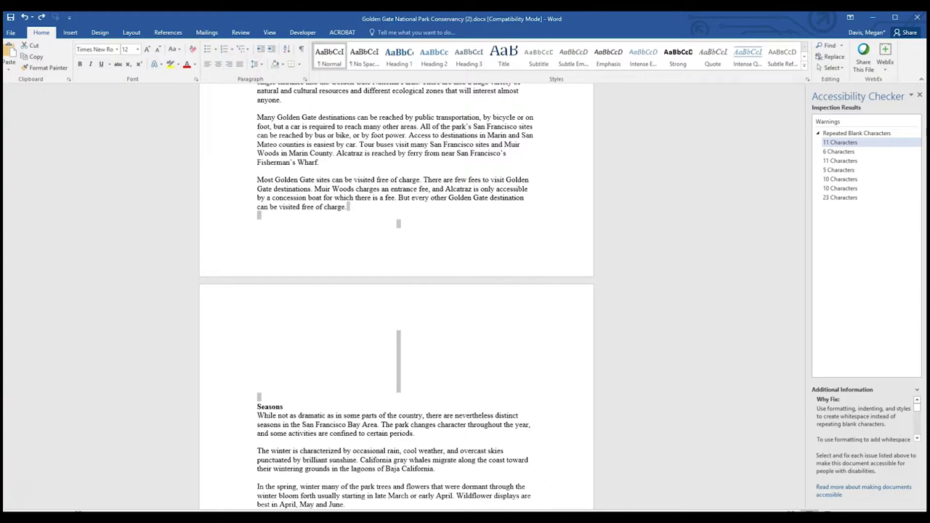
key(Delete)
key(Delete)
key(Delete)
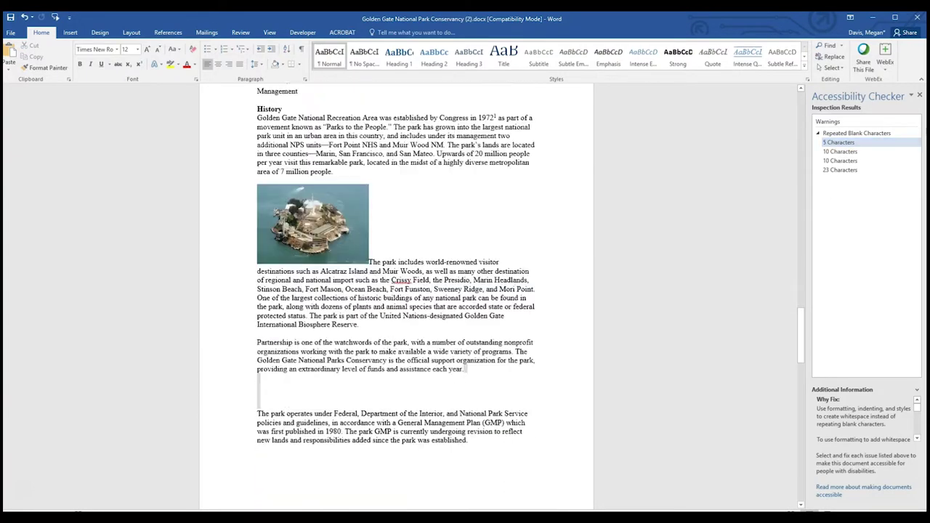
key(Delete)
key(Delete)
key(Delete)
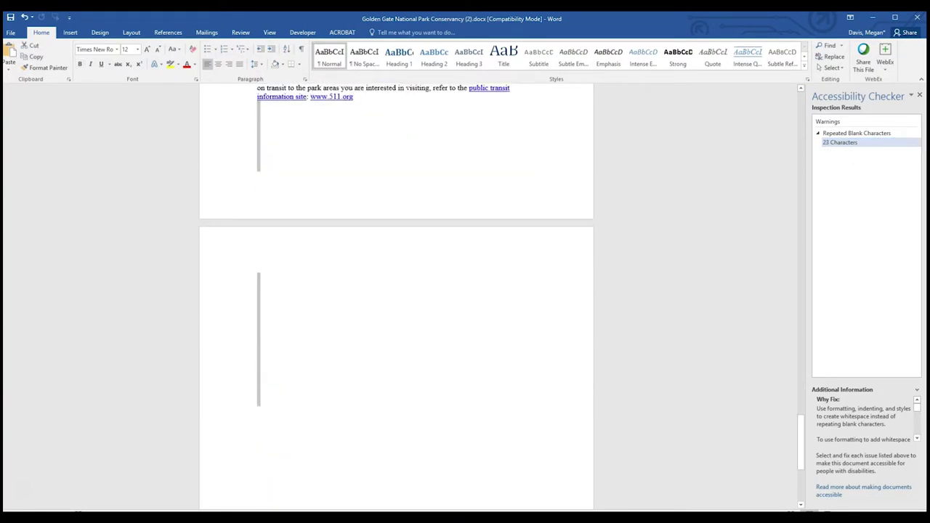
key(Delete)
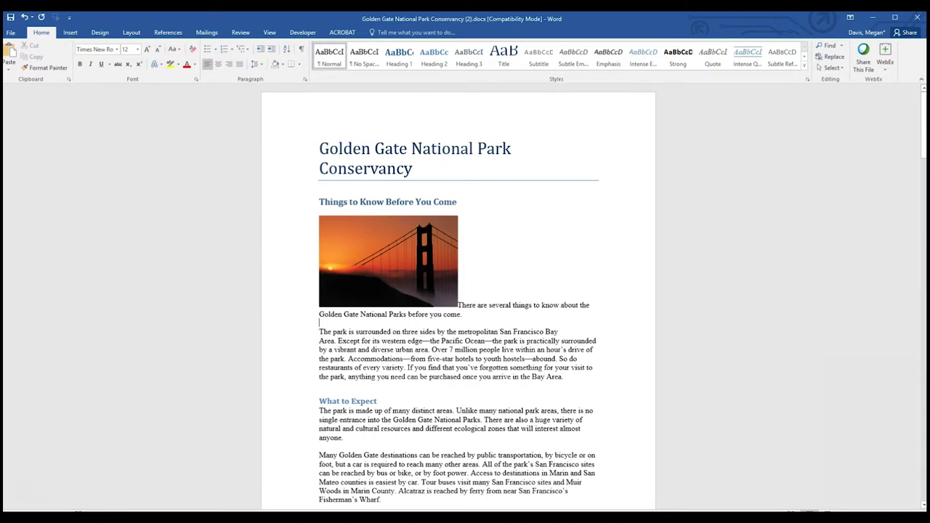
- Save the document as the PDF file "Golden Gate National Park Conservancy (2).pdf" in the Documents folder
key(alt+f)
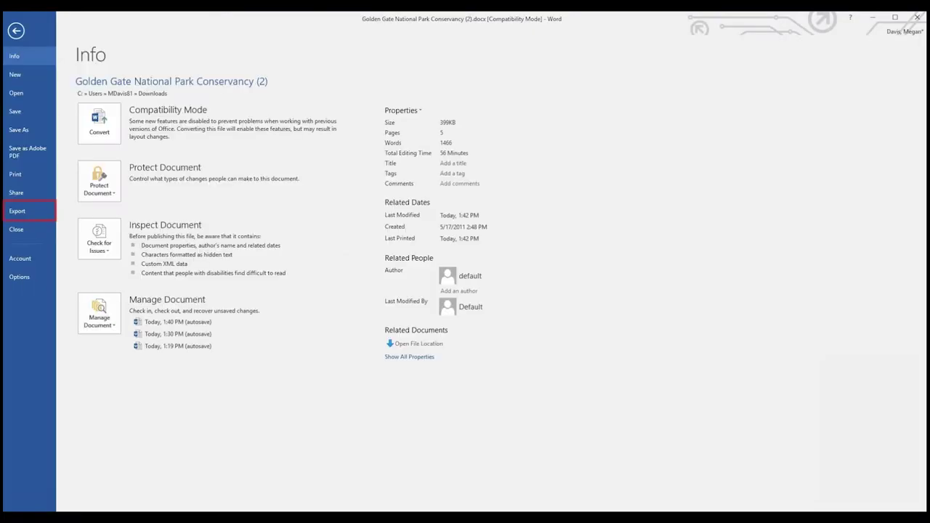
key(e)
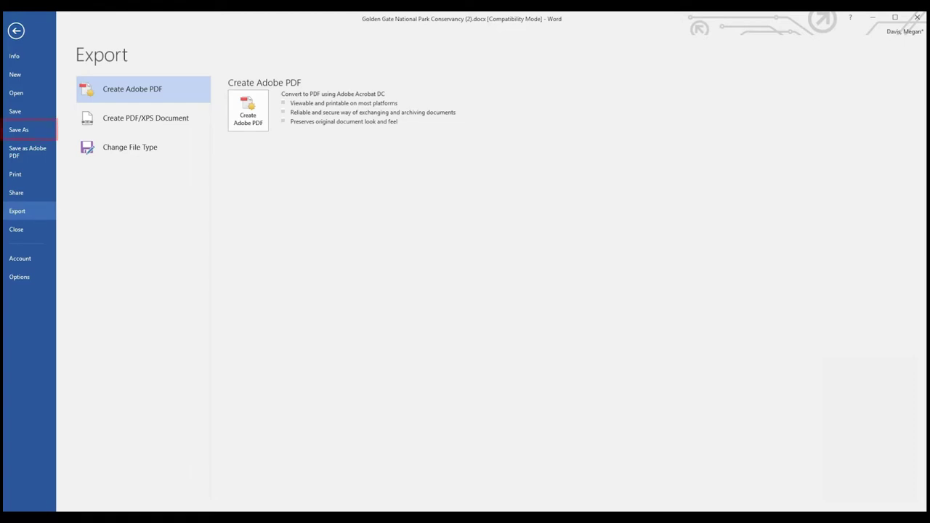
key(a)
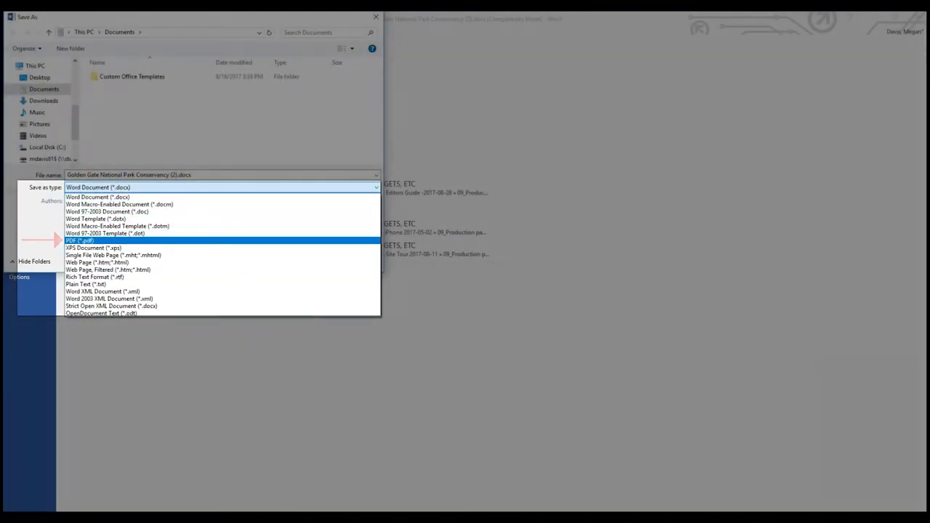
key(Return)
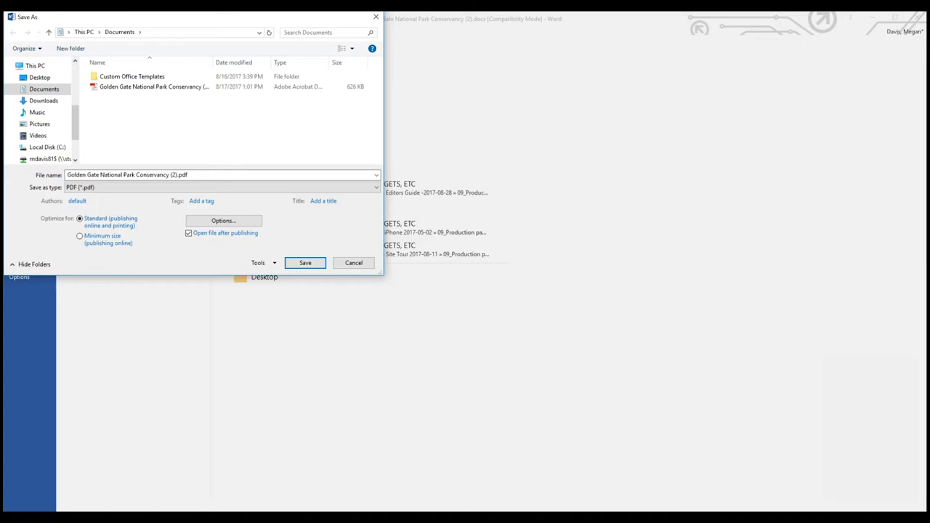
key(Return)
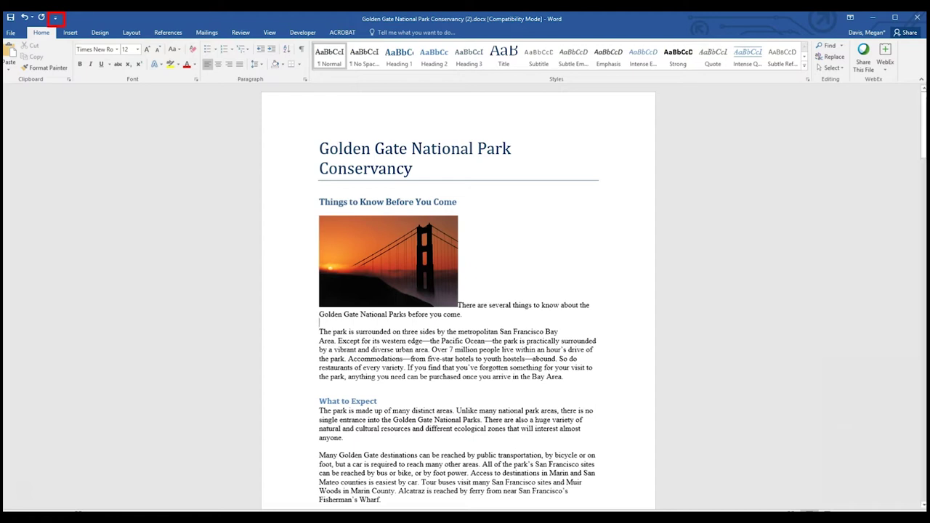
- Add the Speak command from All Commands to the Quick Access Toolbar for all documents
click(55, 17)
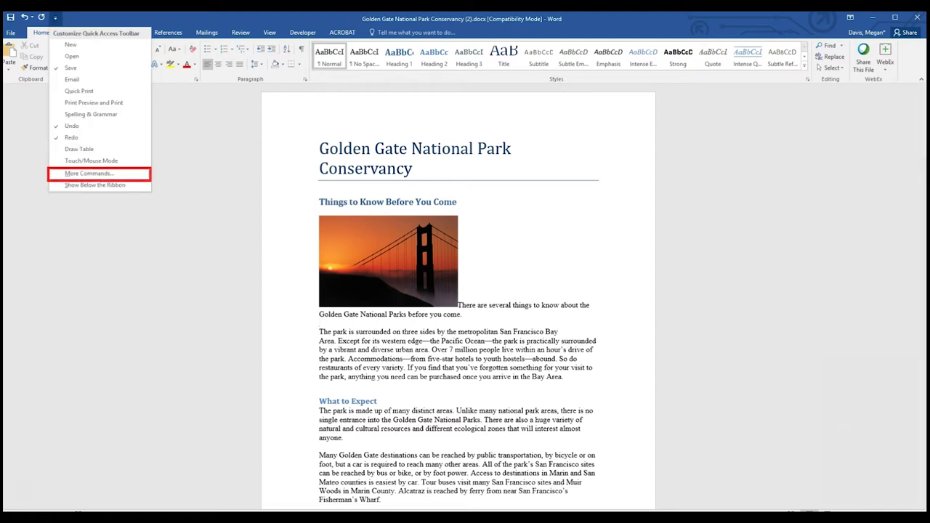
click(89, 173)
click(436, 151)
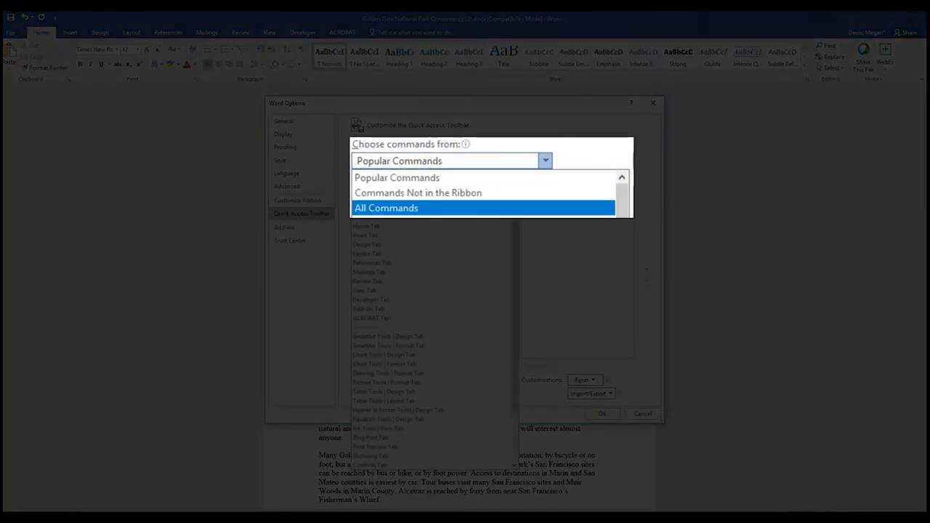
click(385, 179)
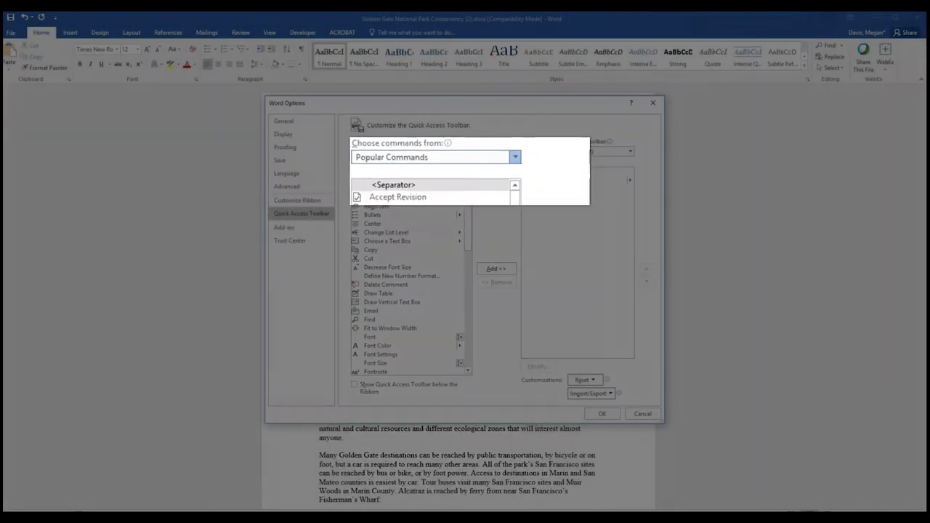
drag(469, 178, 468, 336)
click(372, 213)
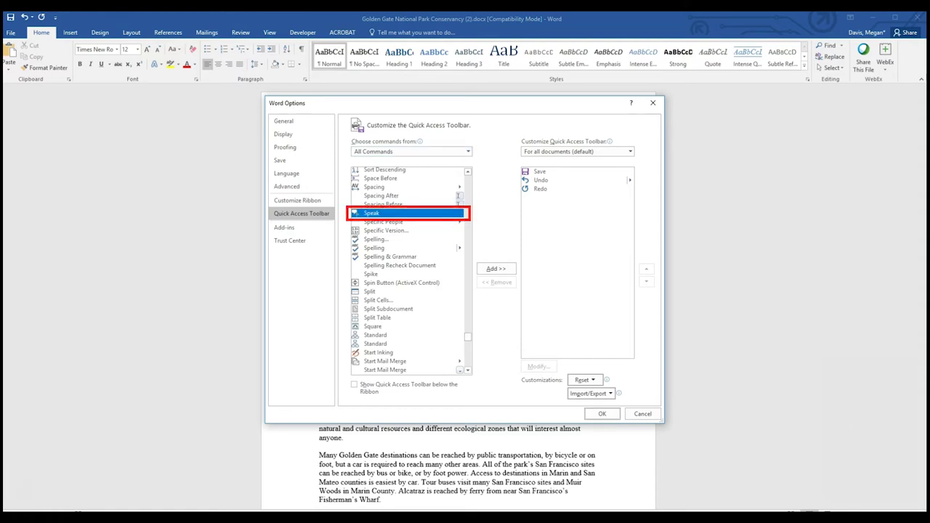
click(496, 268)
click(602, 414)
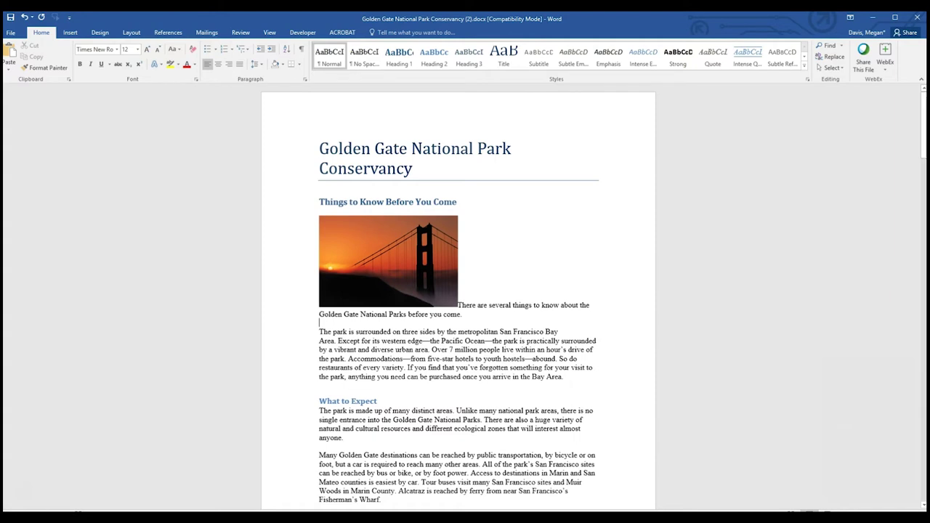
- Use the Speak command to read aloud from the word "Conservancy" in the document title
click(338, 168)
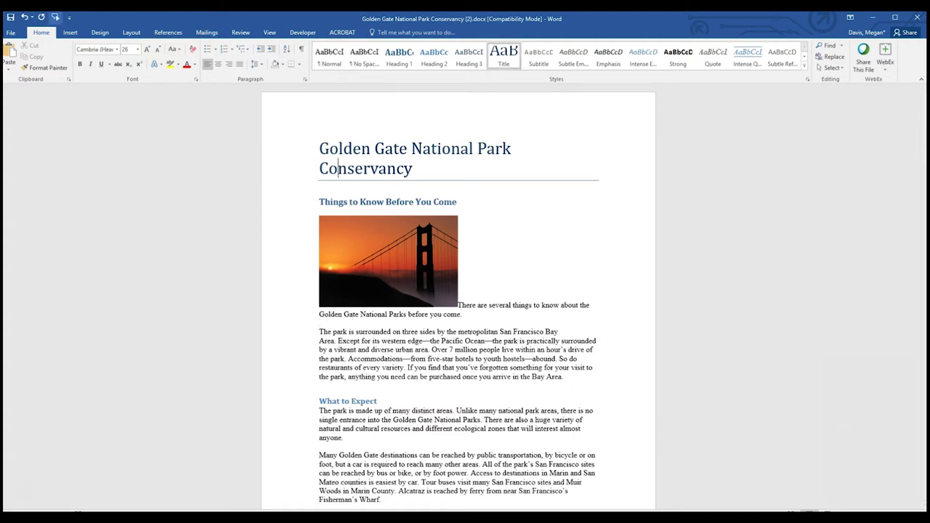